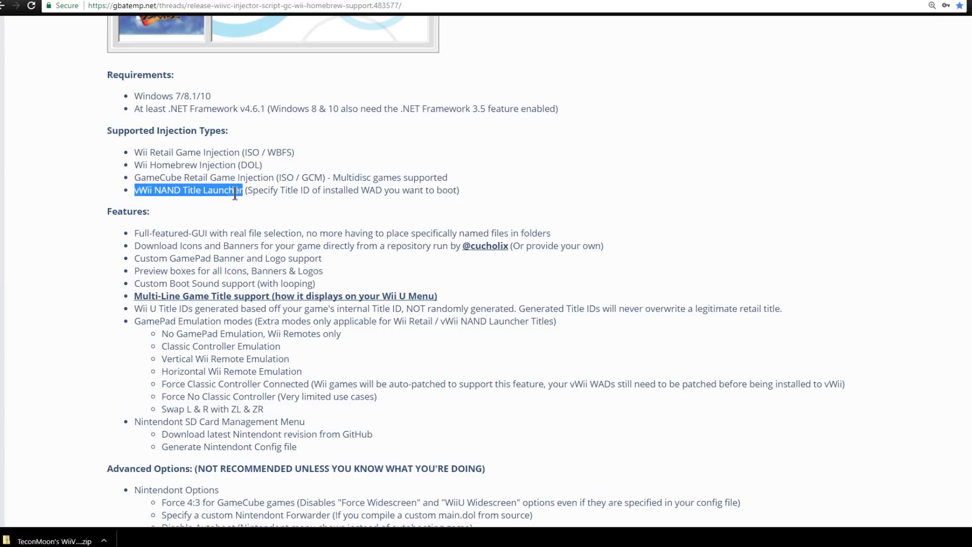
pyautogui.moveTo(134, 233); pyautogui.dragTo(310, 271)
pyautogui.click(405, 272)
pyautogui.scroll(-1, 405, 274)
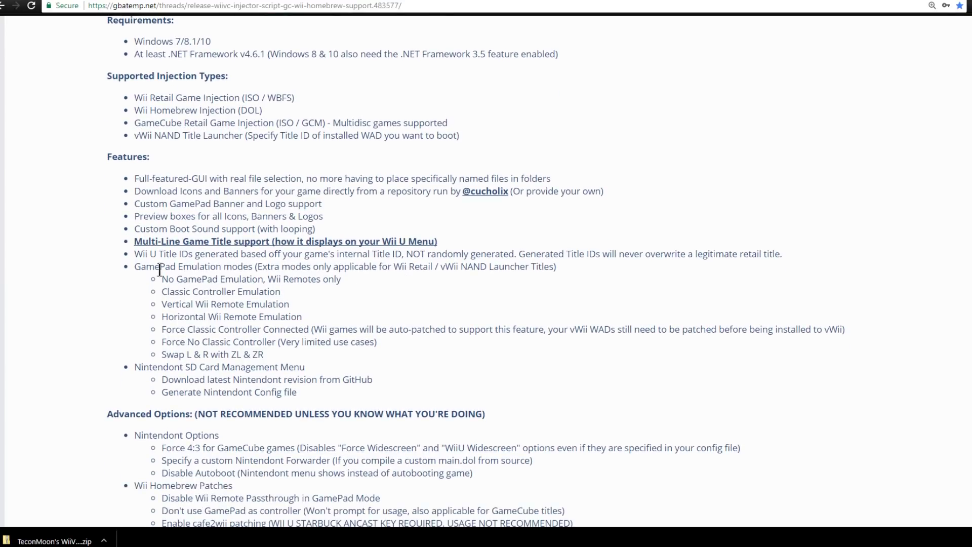
pyautogui.moveTo(133, 266); pyautogui.dragTo(558, 267)
pyautogui.click(373, 283)
pyautogui.moveTo(162, 279); pyautogui.dragTo(335, 280)
pyautogui.moveTo(161, 291); pyautogui.dragTo(265, 292)
pyautogui.moveTo(162, 306); pyautogui.dragTo(266, 304)
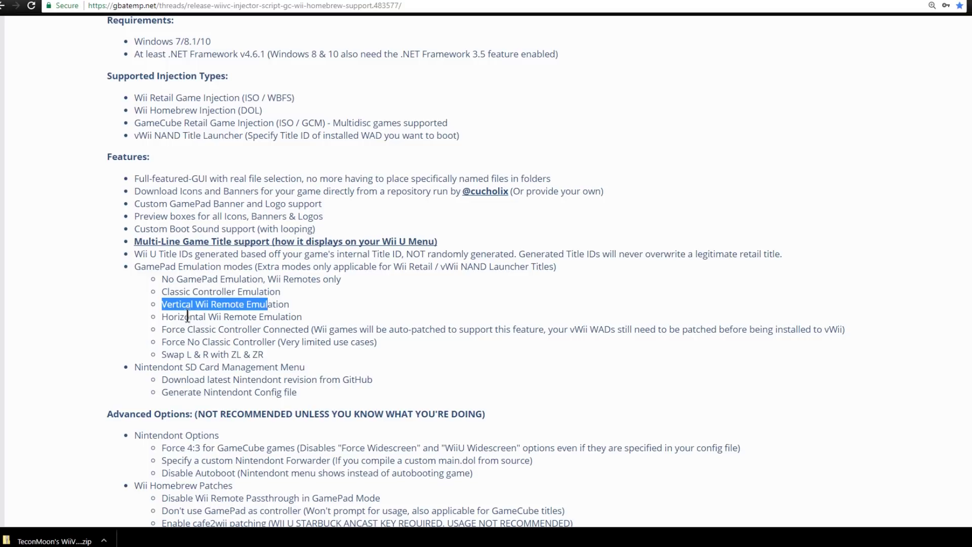
pyautogui.moveTo(168, 320); pyautogui.dragTo(247, 317)
pyautogui.click(169, 332)
pyautogui.scroll(-1, 168, 332)
pyautogui.moveTo(162, 276); pyautogui.dragTo(320, 273)
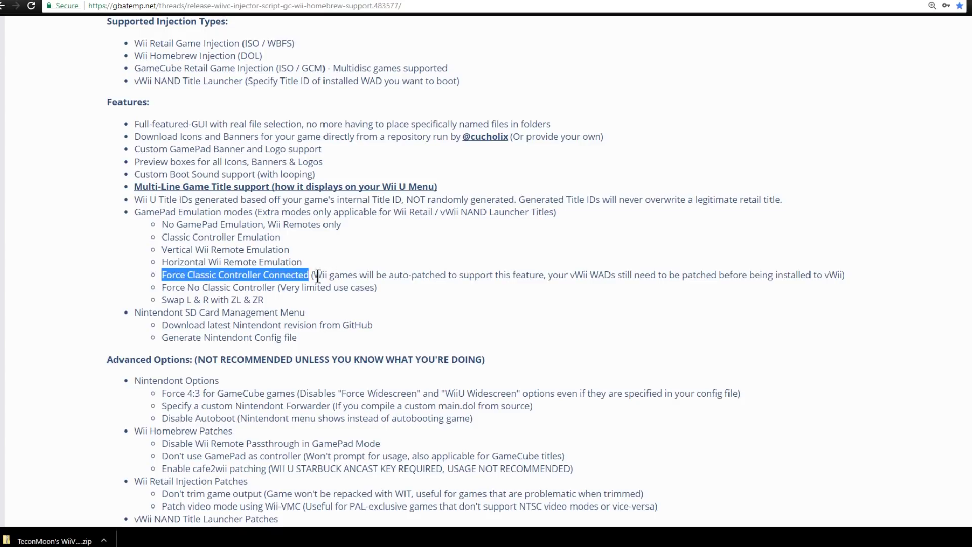
pyautogui.moveTo(312, 275); pyautogui.dragTo(429, 275)
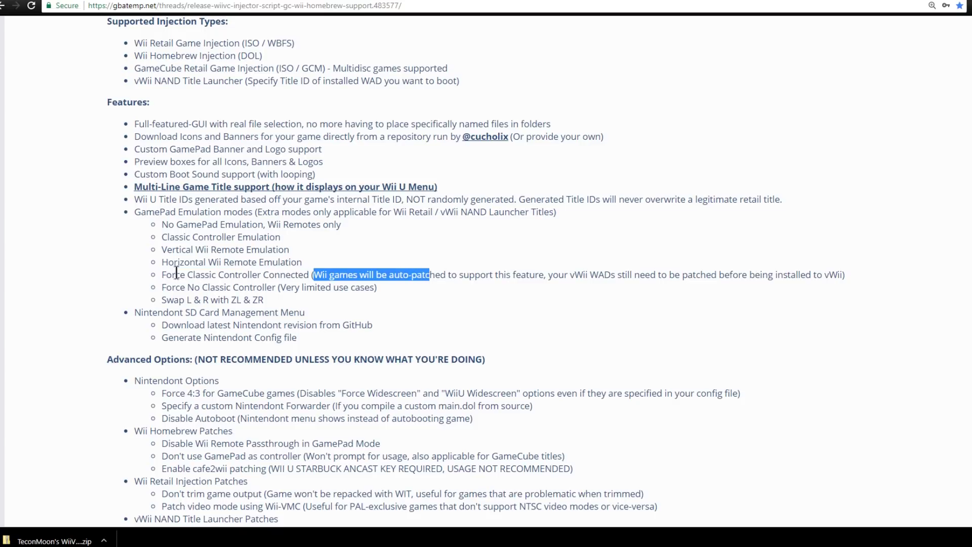
pyautogui.moveTo(162, 274); pyautogui.dragTo(310, 274)
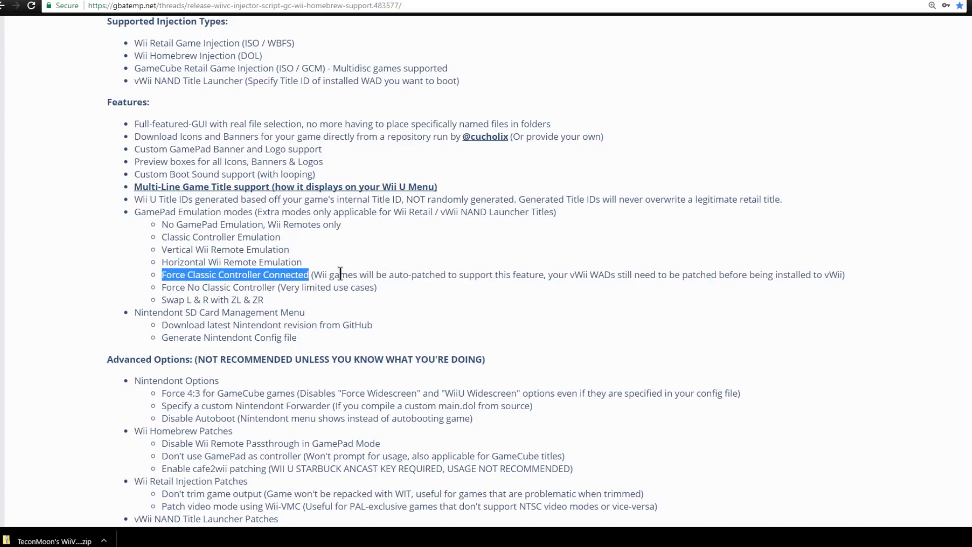
pyautogui.moveTo(162, 287); pyautogui.dragTo(364, 287)
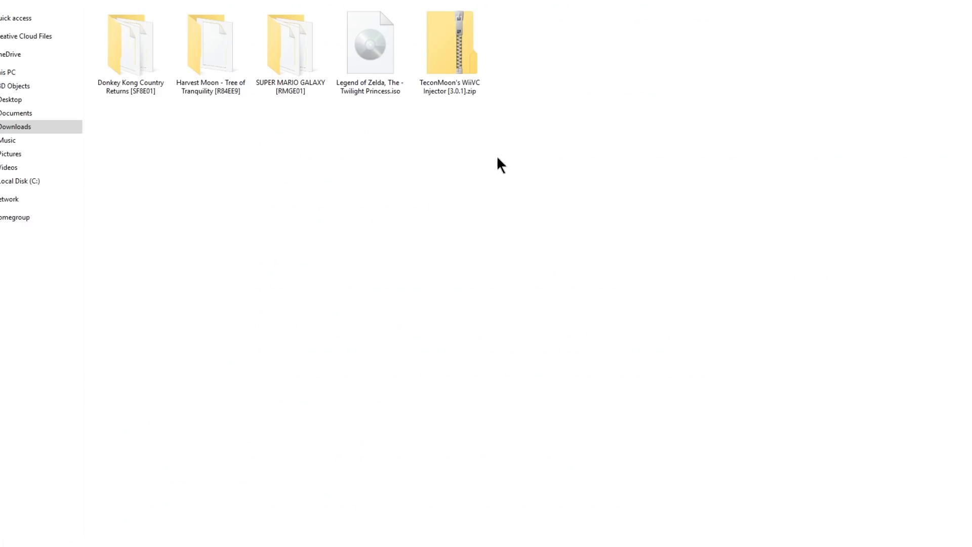
# Step: Extract the injector zip into Downloads with 7-Zip, then delete the zip and Changelog.txt
pyautogui.rightClick(458, 62)
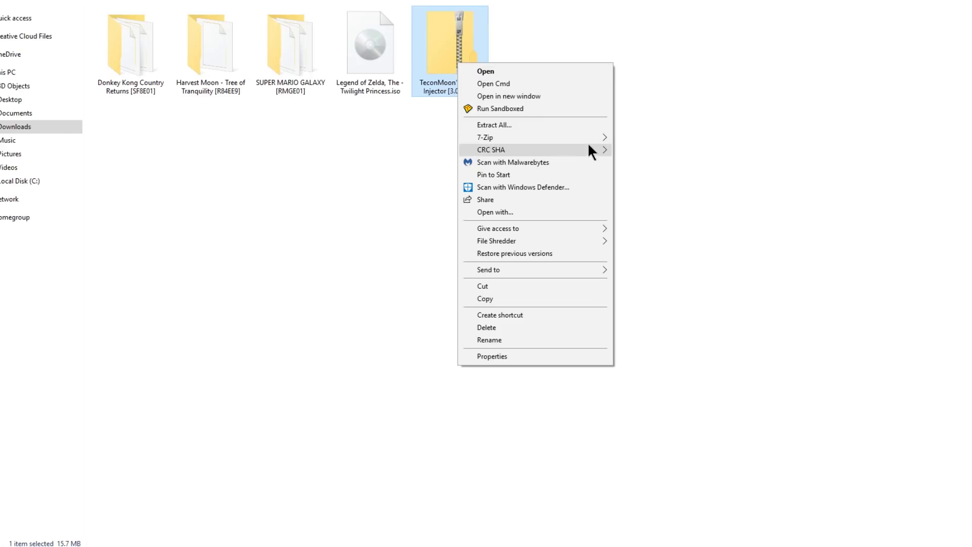
pyautogui.moveTo(591, 137)
pyautogui.click(661, 174)
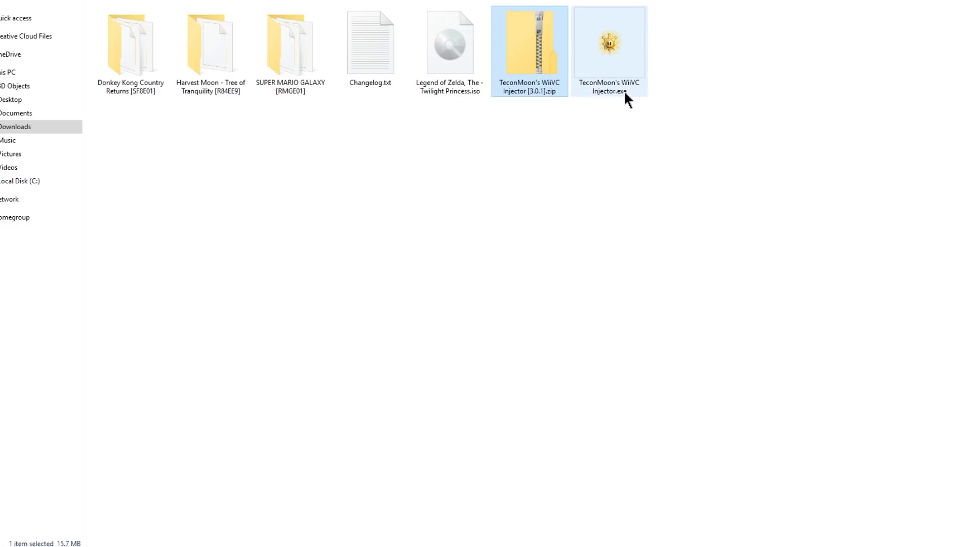
pyautogui.keyDown('ctrl'); pyautogui.click(350, 44); pyautogui.keyUp('ctrl')
pyautogui.press('Delete')
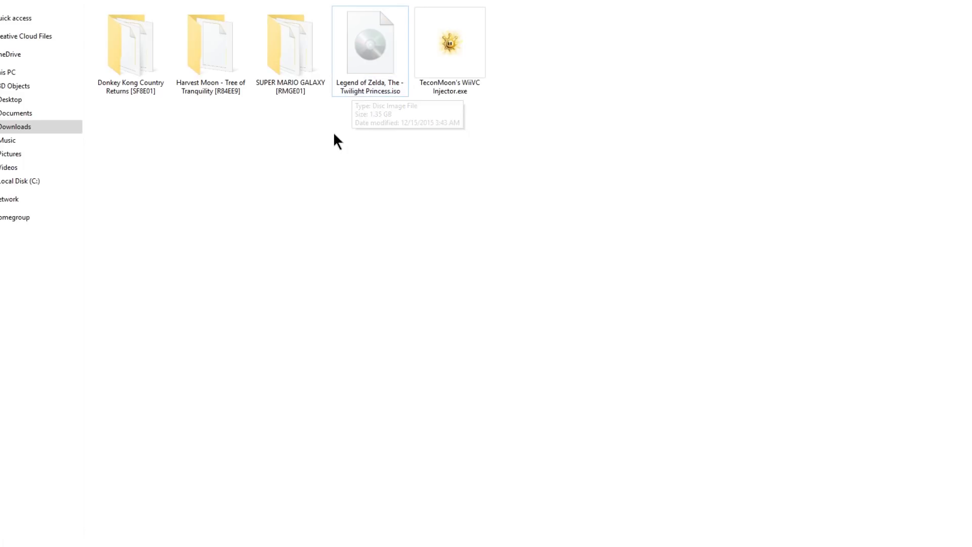
# Step: Look inside the SUPER MARIO GALAXY folder at RMGE01.wbfs, then return and select TeconMoon's WiiVC Injector.exe
pyautogui.moveTo(297, 123); pyautogui.dragTo(135, 68)
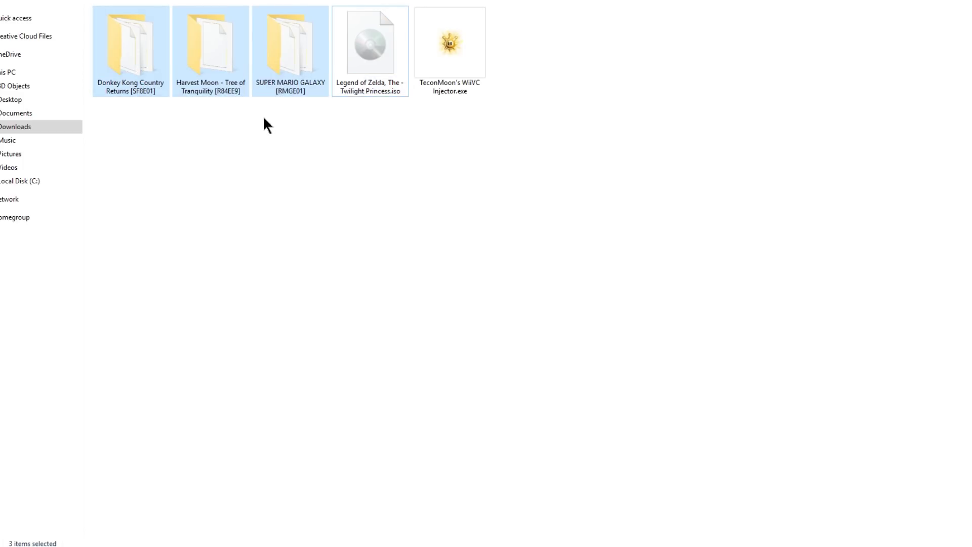
pyautogui.click(292, 94)
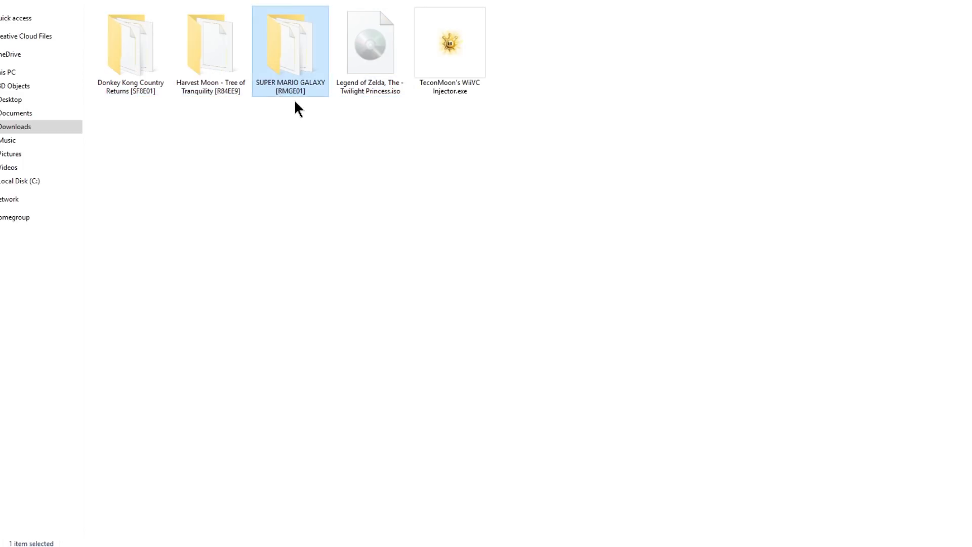
pyautogui.doubleClick(287, 55)
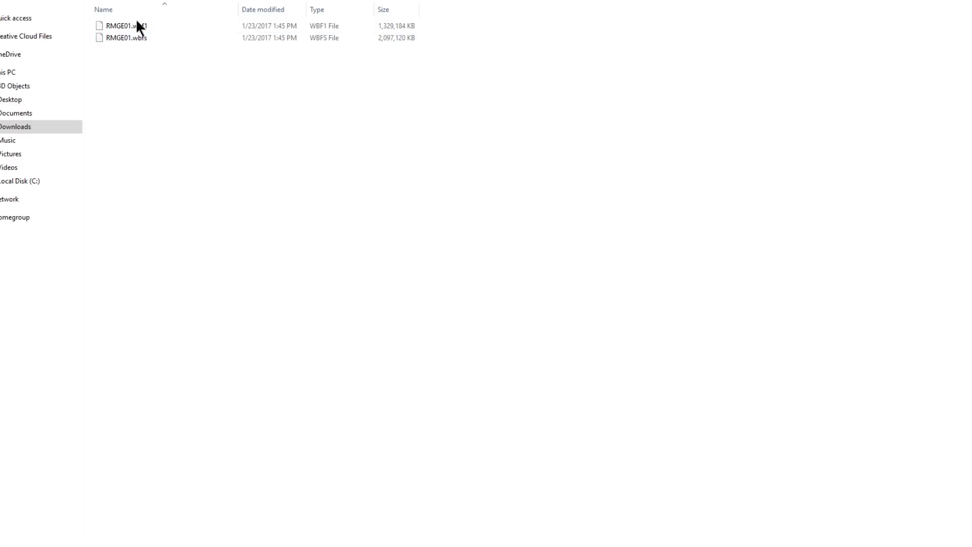
pyautogui.click(137, 38)
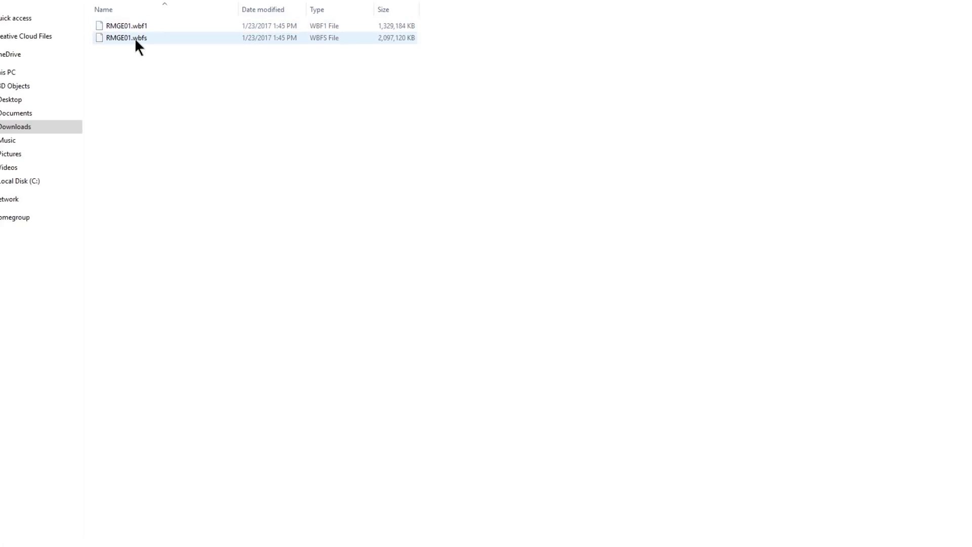
pyautogui.hotkey('alt', 'Up')
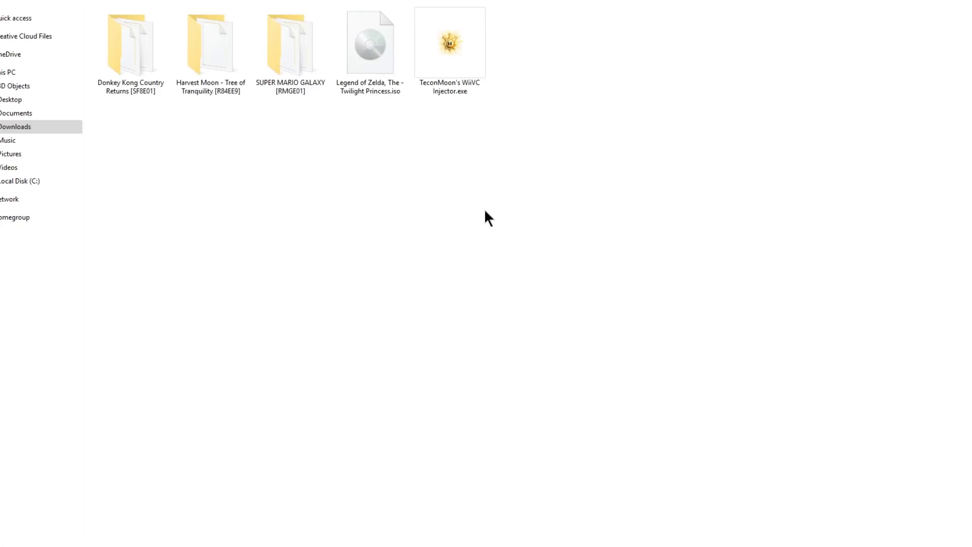
pyautogui.click(465, 63)
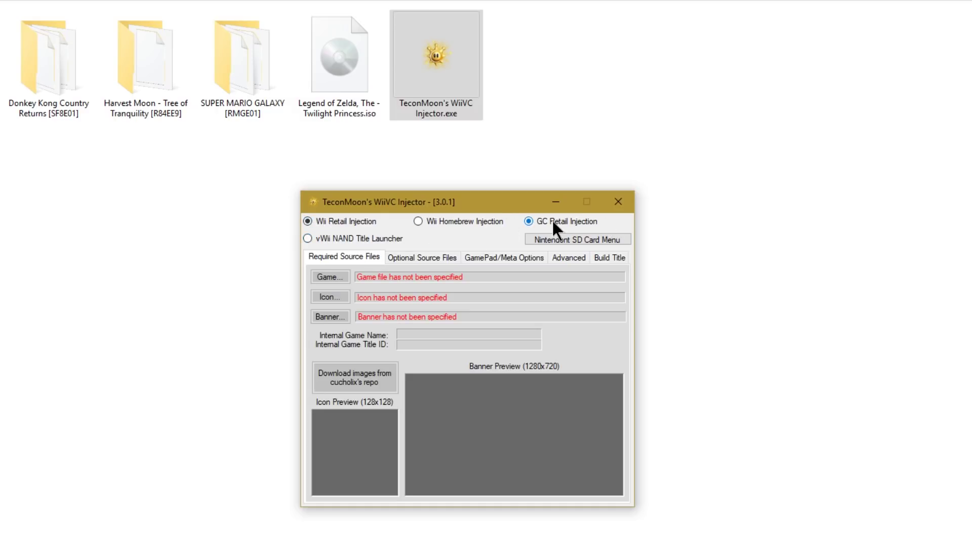
# Step: Load R84EE9.wbfs from the Harvest Moon - Tree of Tranquility folder and download its icon and banner
pyautogui.click(329, 277)
pyautogui.doubleClick(518, 320)
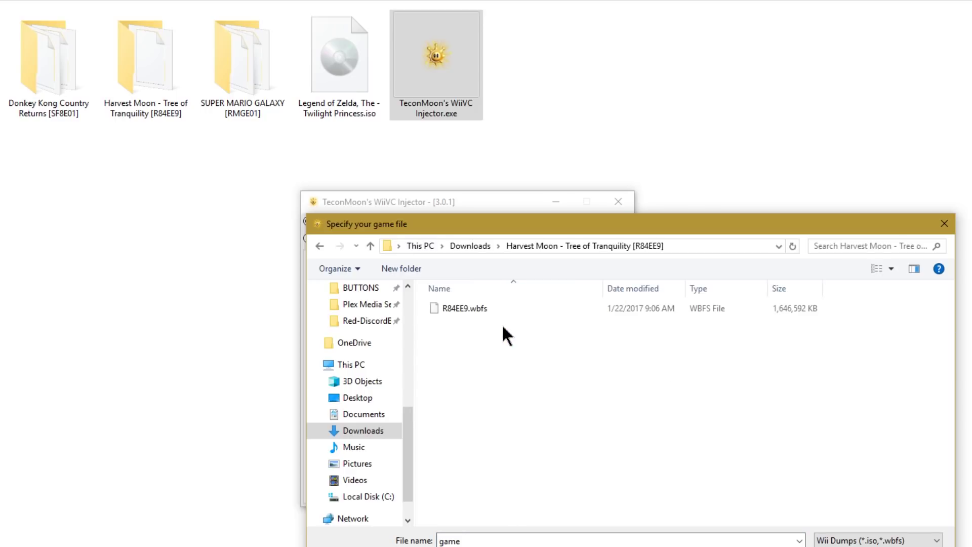
pyautogui.click(464, 308)
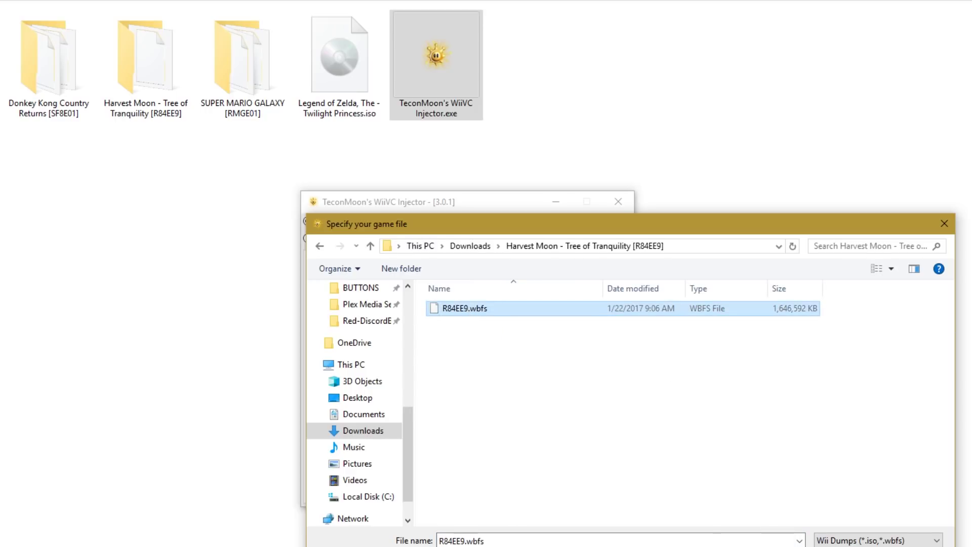
pyautogui.press('Return')
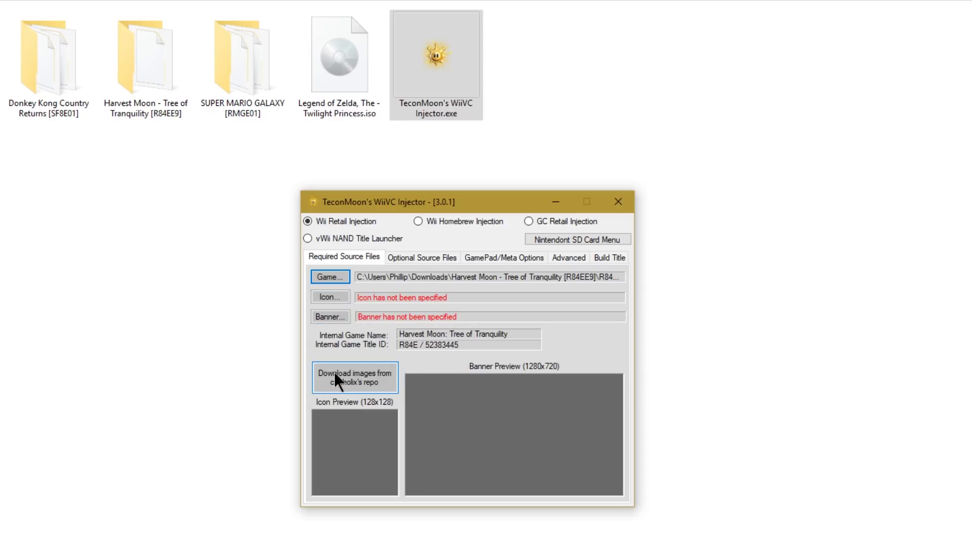
pyautogui.click(383, 375)
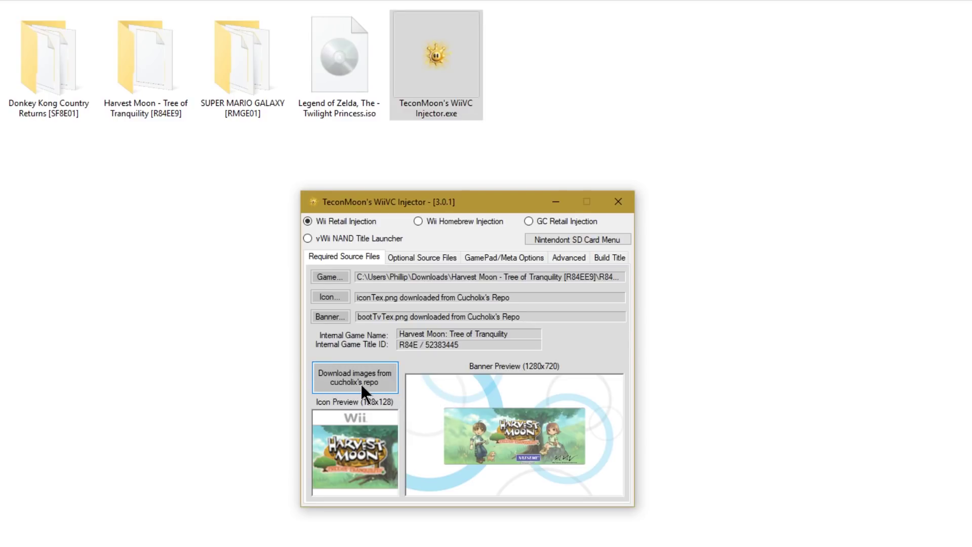
# Step: Review the GamePad/Meta options: the title name, the Line 2 toggle, and the 0005-prefixed Title ID
pyautogui.click(413, 257)
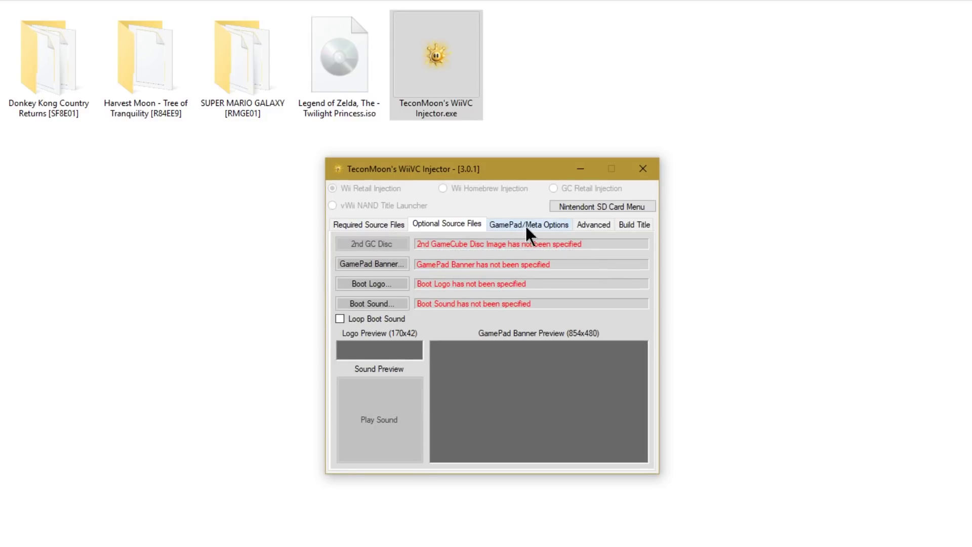
pyautogui.click(528, 227)
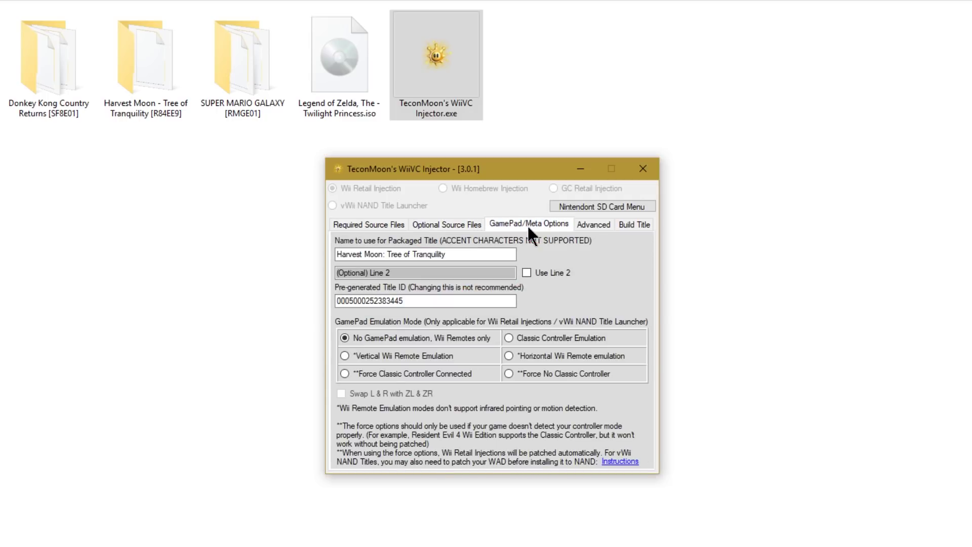
pyautogui.moveTo(501, 253); pyautogui.dragTo(316, 259)
pyautogui.click(360, 254)
pyautogui.click(526, 272)
pyautogui.click(526, 272)
pyautogui.click(411, 300)
pyautogui.click(355, 300)
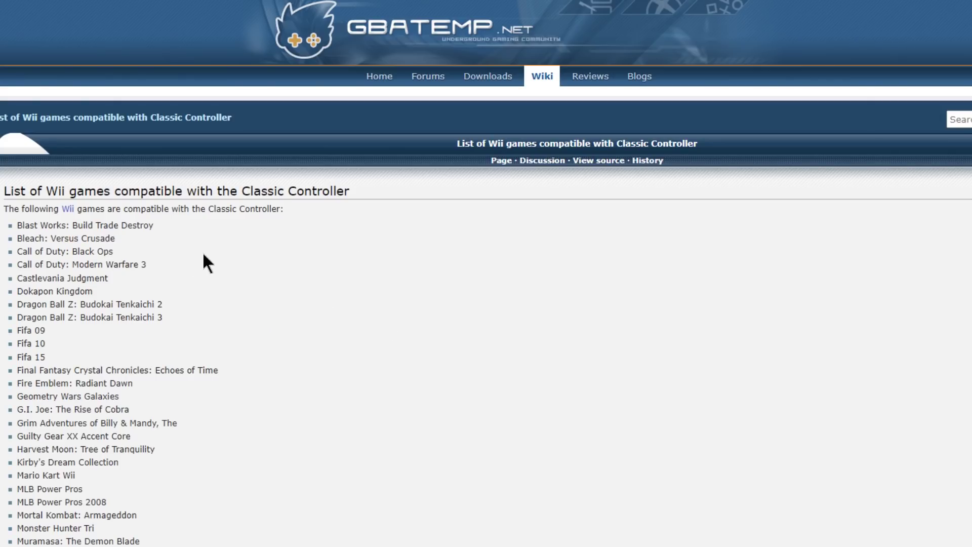
# Step: Find and highlight 'Harvest Moon: Tree of Tranquility' on GBAtemp's Classic Controller-compatible games list
pyautogui.moveTo(4, 191); pyautogui.dragTo(356, 192)
pyautogui.click(342, 253)
pyautogui.scroll(-1, 208, 318)
pyautogui.moveTo(17, 378); pyautogui.dragTo(172, 380)
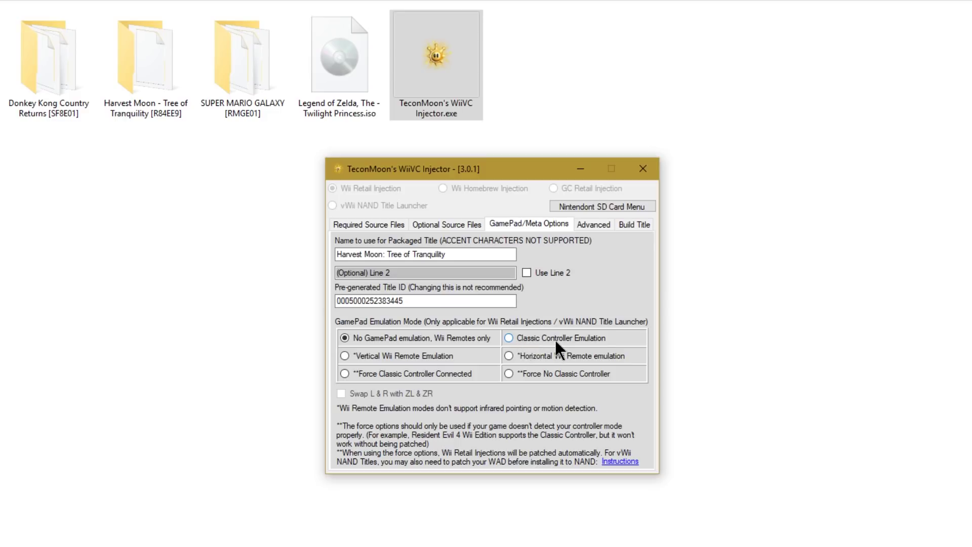
# Step: Switch Harvest Moon to Classic Controller Emulation and view the Advanced options
pyautogui.click(508, 337)
pyautogui.click(597, 224)
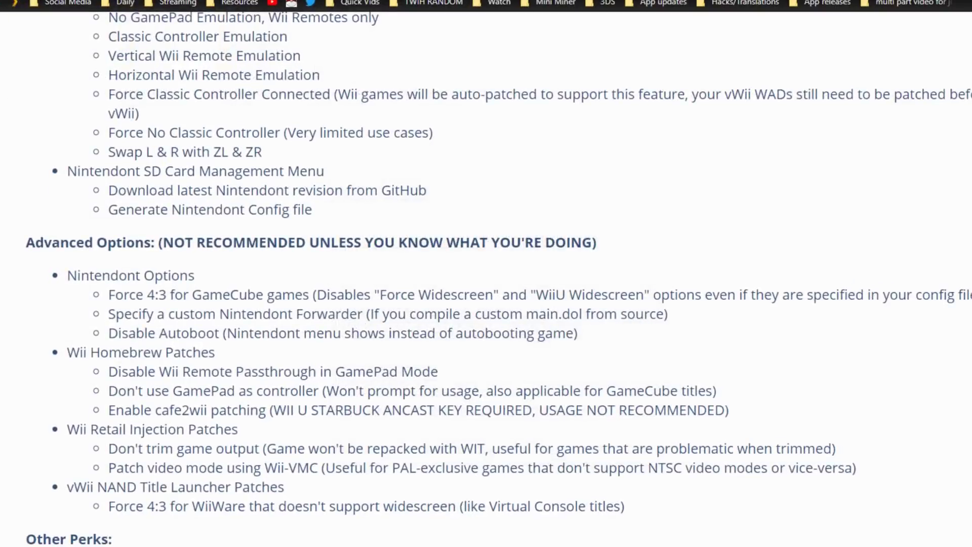
pyautogui.scroll(-1, 326, 430)
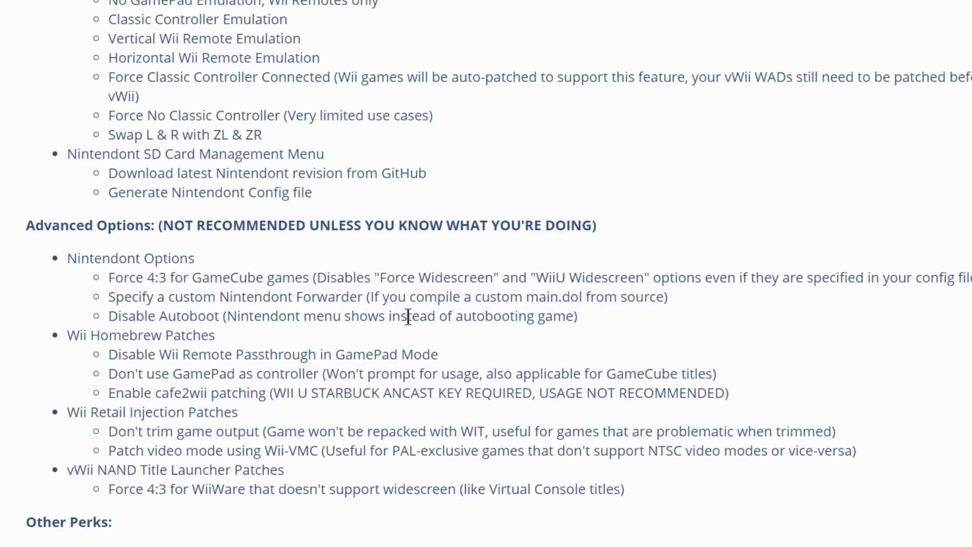
pyautogui.moveTo(23, 225); pyautogui.dragTo(155, 225)
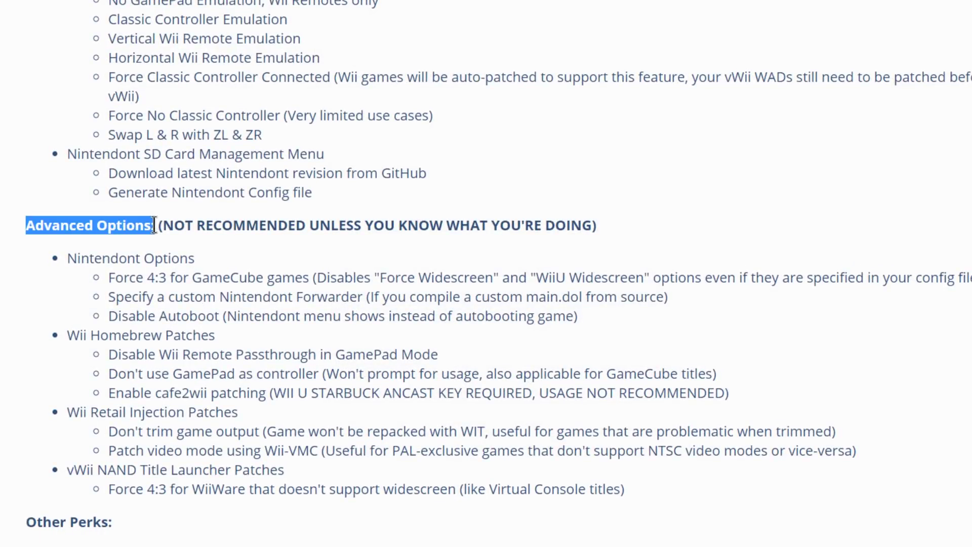
pyautogui.moveTo(69, 412); pyautogui.dragTo(238, 411)
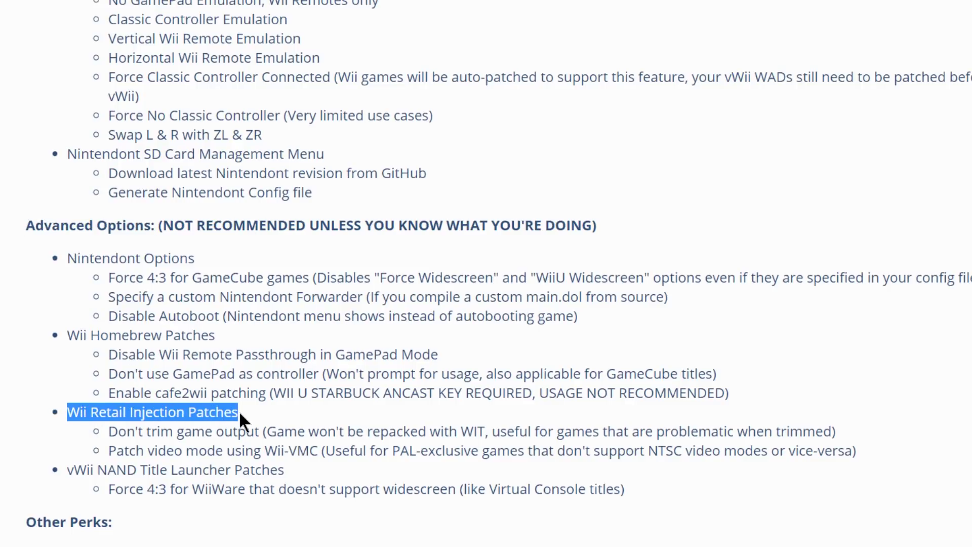
pyautogui.click(253, 410)
pyautogui.moveTo(109, 450); pyautogui.dragTo(318, 450)
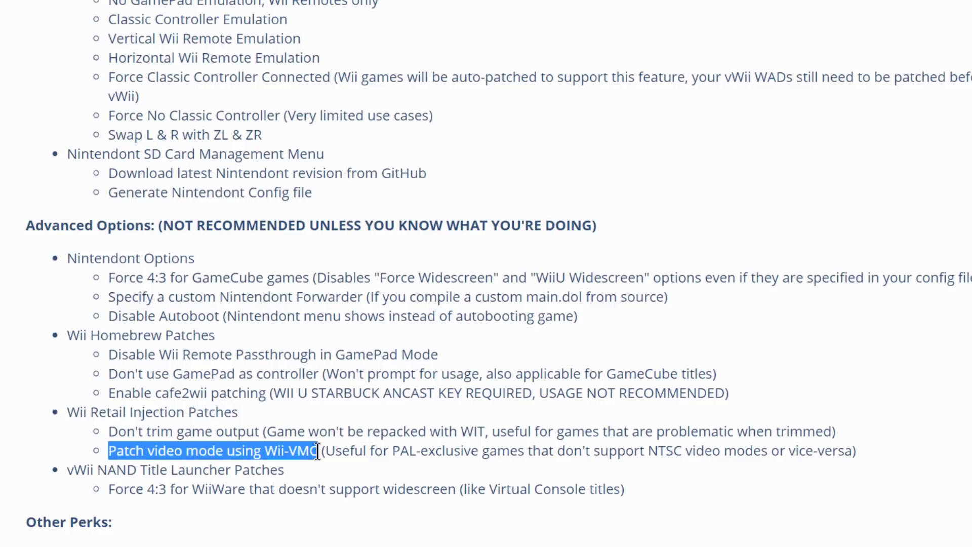
pyautogui.moveTo(392, 450); pyautogui.dragTo(525, 450)
pyautogui.moveTo(658, 450); pyautogui.dragTo(895, 442)
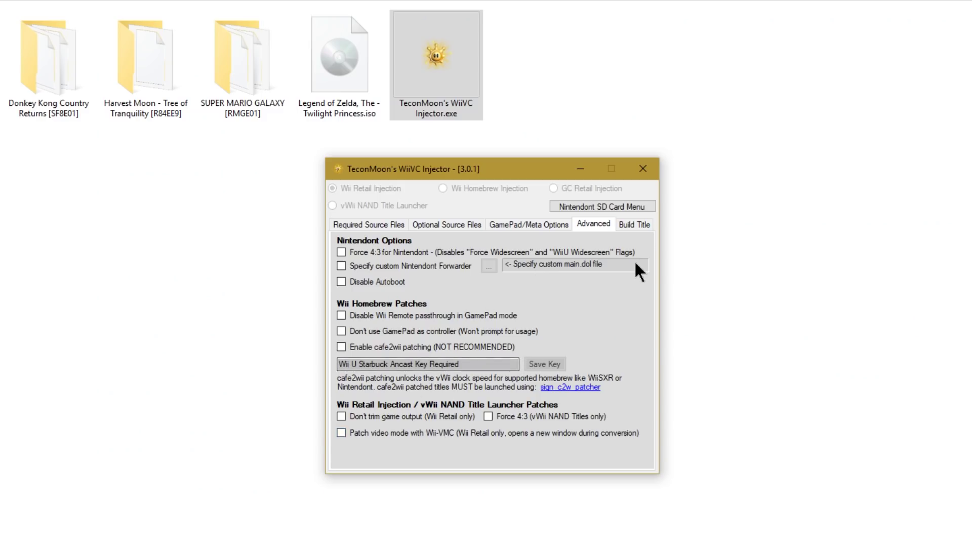
# Step: Open the Build Title tab showing the required Wii U common key field
pyautogui.click(632, 226)
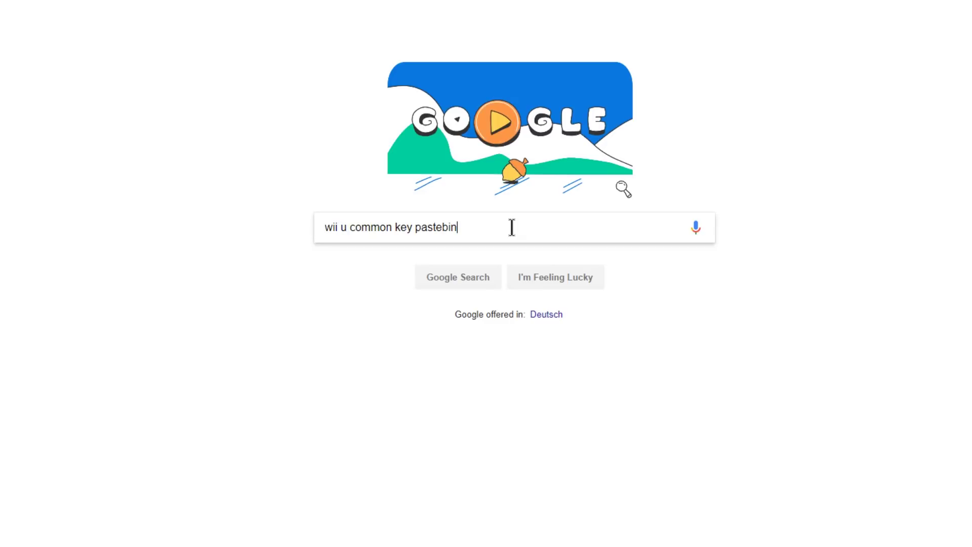
# Step: Paste the Wii U common key over the placeholder zeros and save it for verification
pyautogui.hotkey('alt', 'Tab')
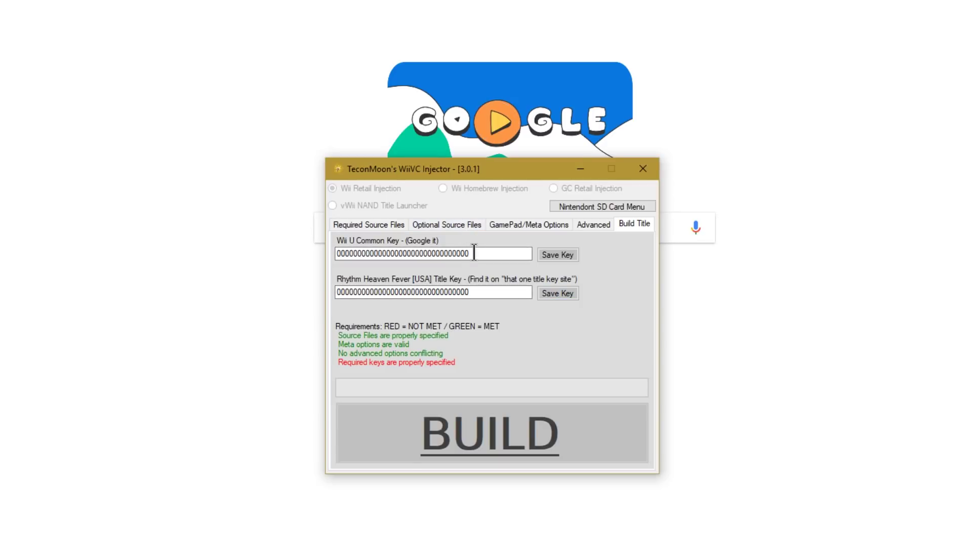
pyautogui.moveTo(522, 252); pyautogui.dragTo(245, 243)
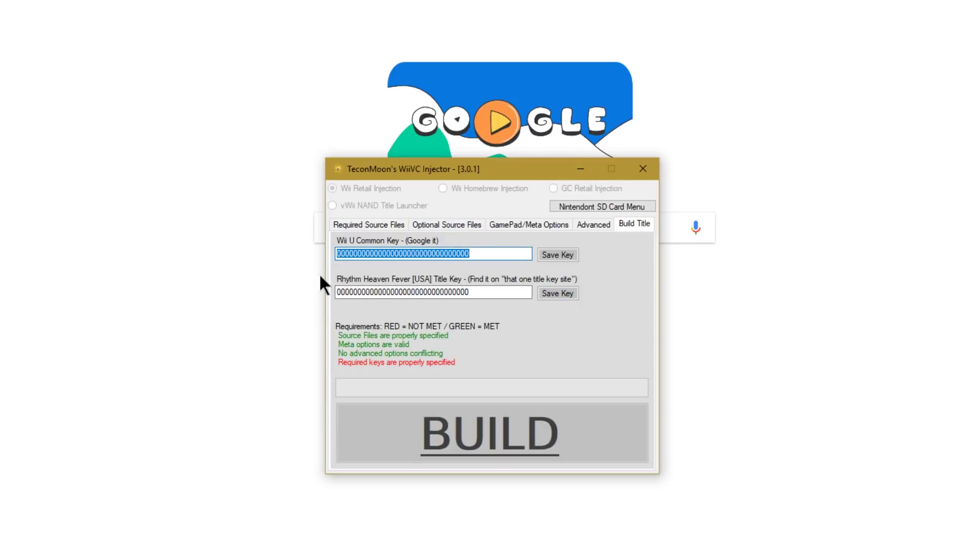
pyautogui.write('D7B00402659BA2ABD2CB0DB27FA2B656')
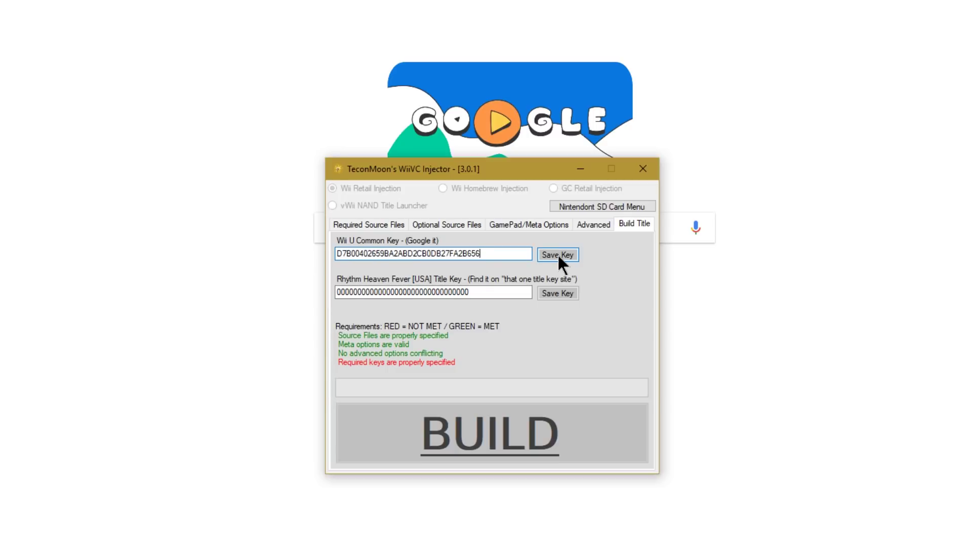
pyautogui.click(557, 256)
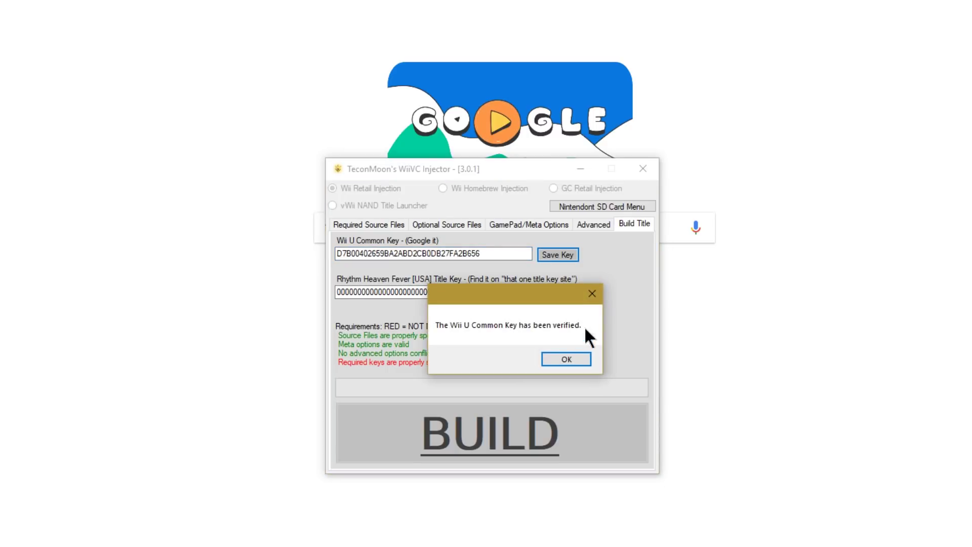